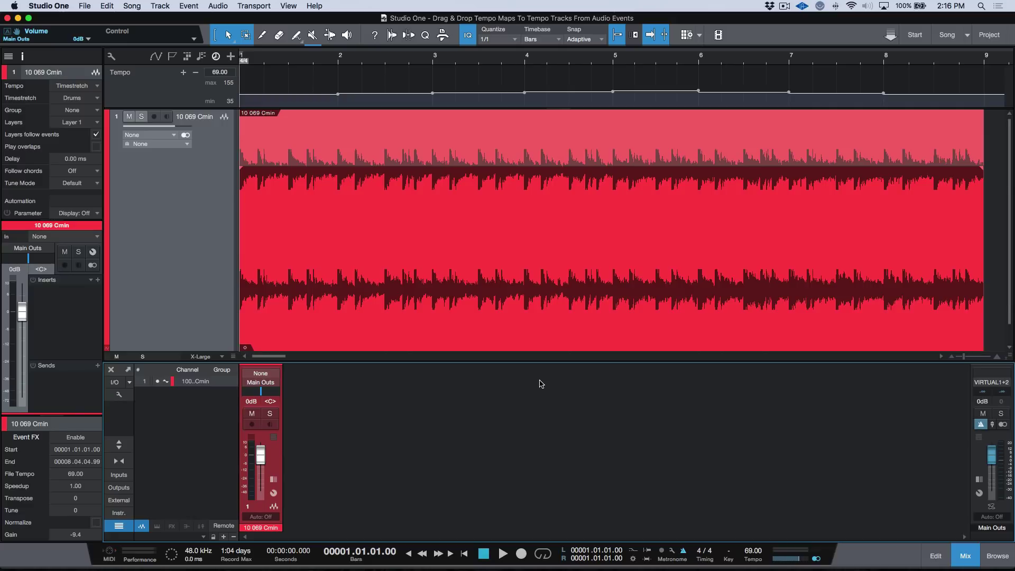
- Solo the 10 069 Cmin track and examine the tempo changes from bar 2 through bar 8, ending at the song start
{"action": "key", "text": "w"}
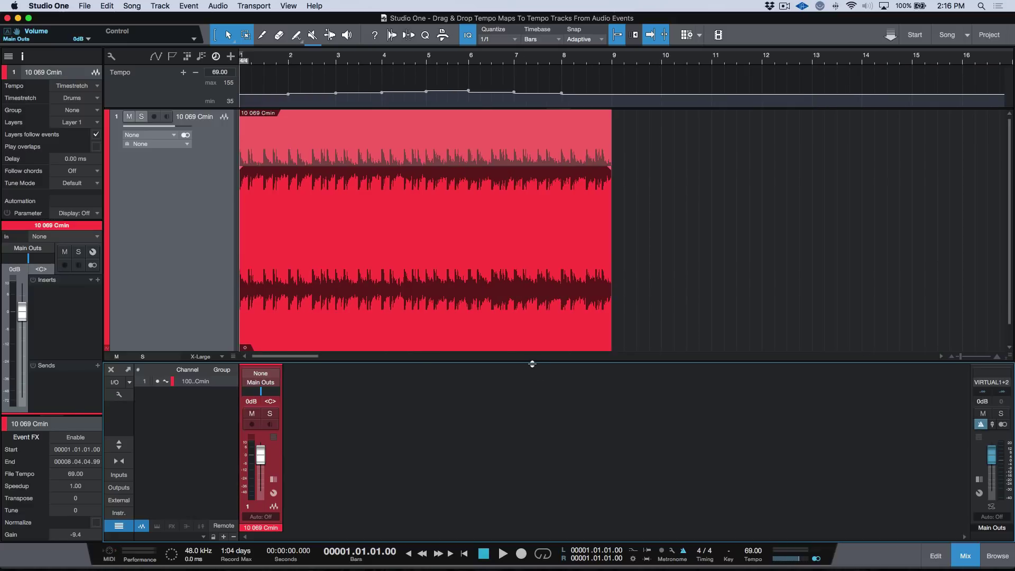
{"action": "left_click", "coordinate": [457, 284]}
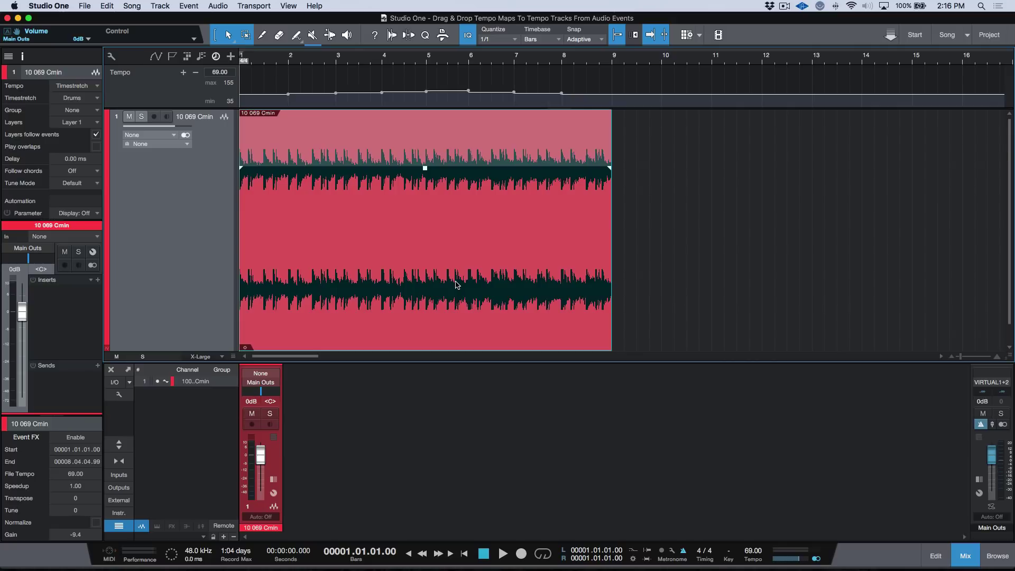
{"action": "key", "text": "s"}
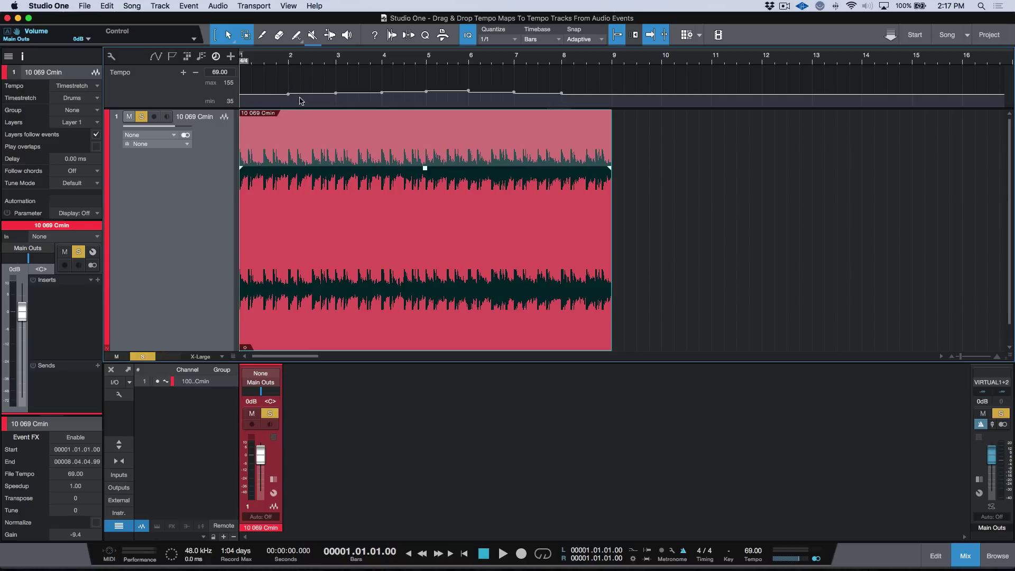
{"action": "left_click", "coordinate": [288, 62]}
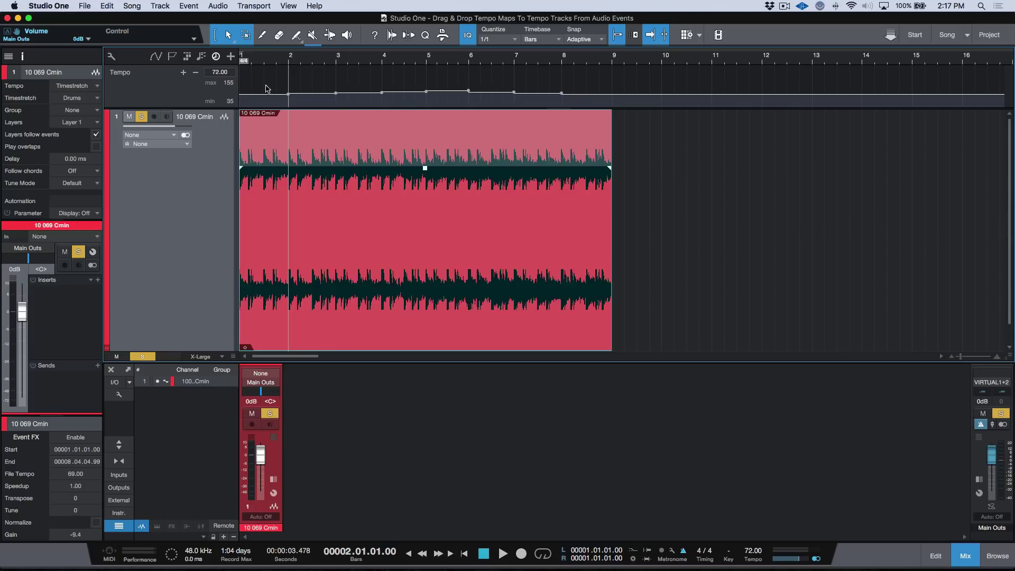
{"action": "left_click", "coordinate": [336, 63]}
{"action": "key", "text": "KP_Add"}
{"action": "key", "text": "KP_Add"}
{"action": "key", "text": "KP_Add"}
{"action": "key", "text": "KP_Add"}
{"action": "key", "text": "KP_Add"}
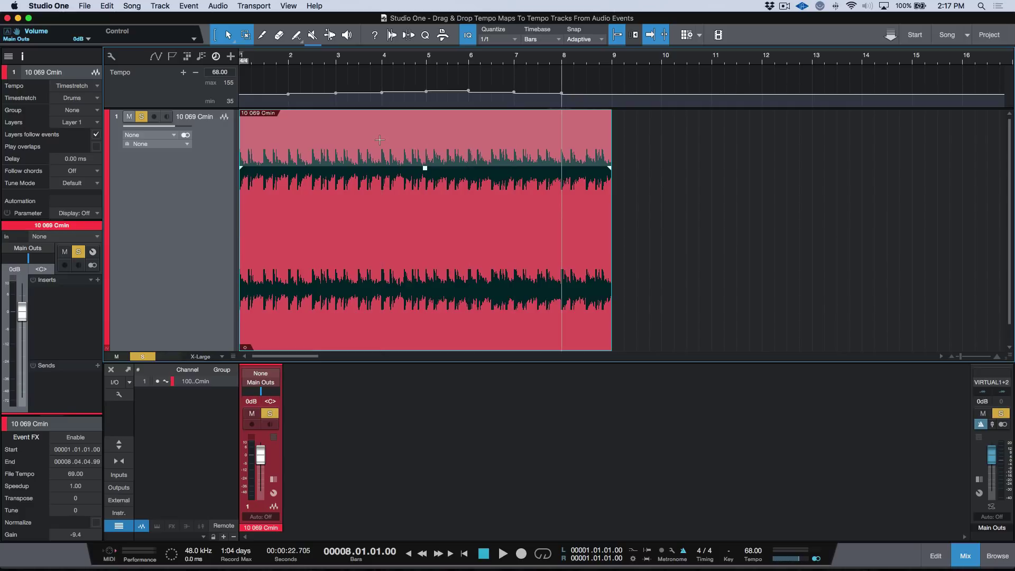
{"action": "key", "text": "KP_Decimal"}
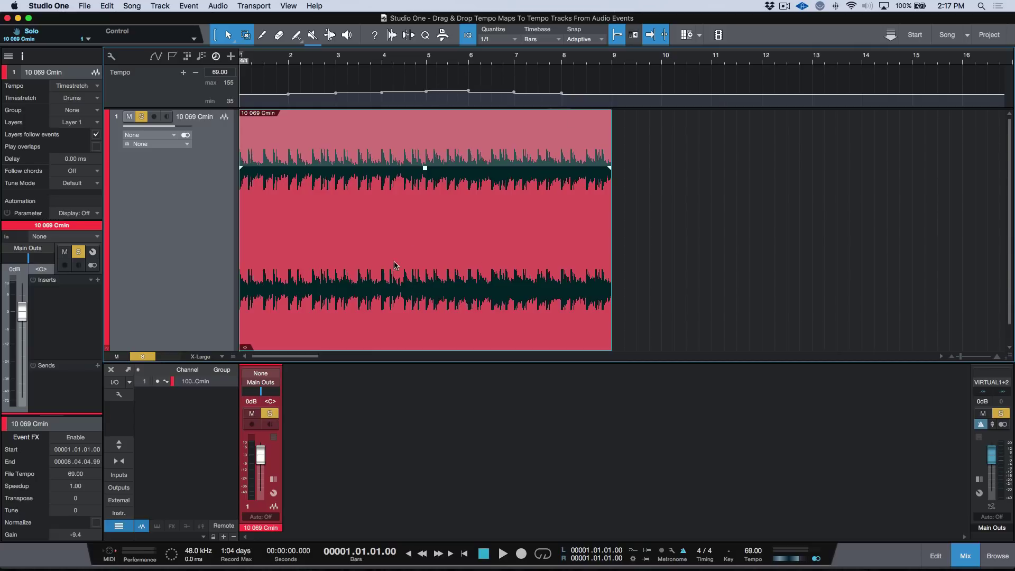
- Unsolo the track, audition the event from bar 1 into bar 5, and return the playhead to the song start
{"action": "key", "text": "s"}
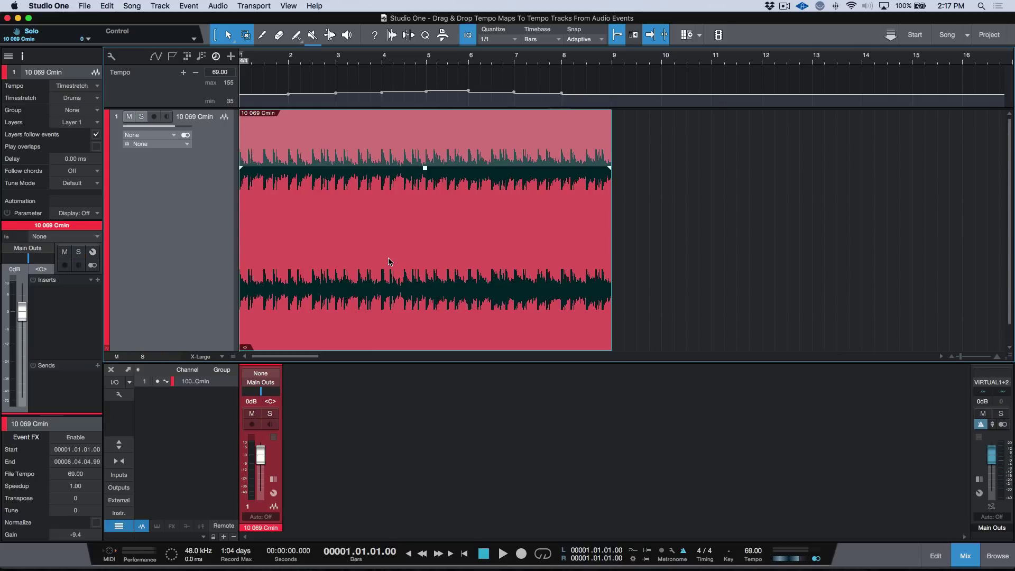
{"action": "key", "text": "space"}
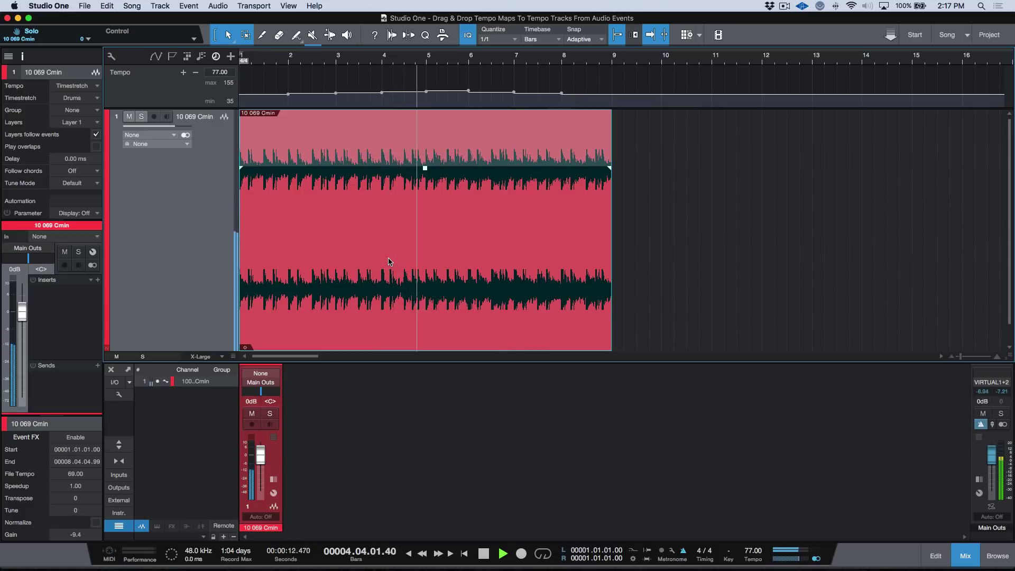
{"action": "key", "text": "space"}
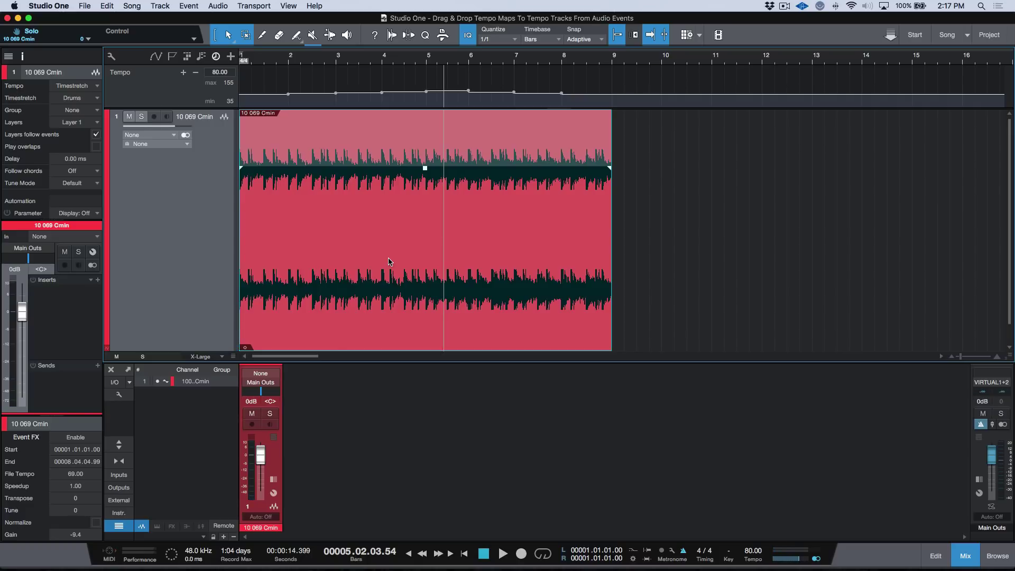
{"action": "key", "text": "Home"}
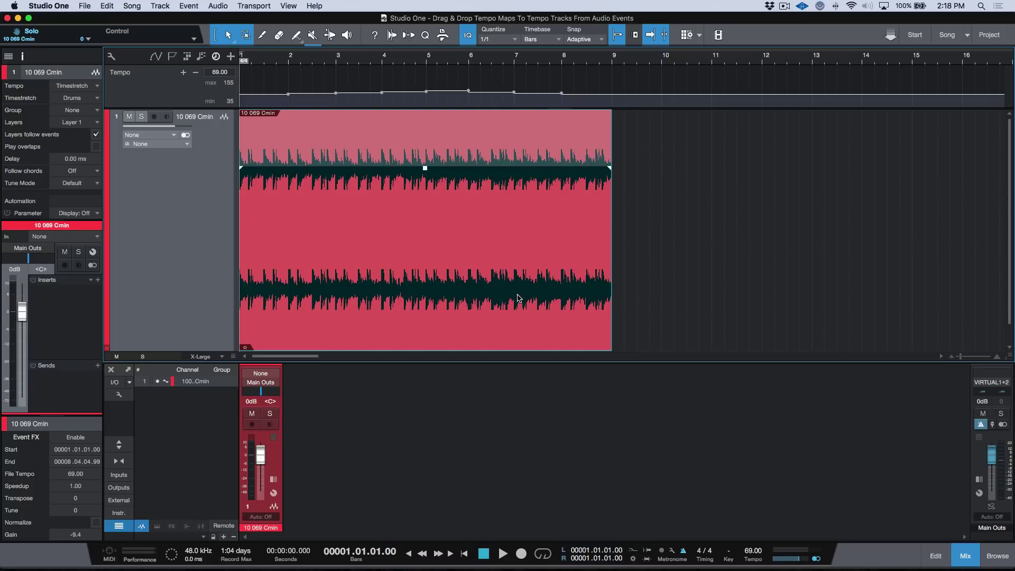
- Bounce the 10 069 Cmin event to a new audio file and place a copy of it at bar 13
{"action": "key", "text": "super+z"}
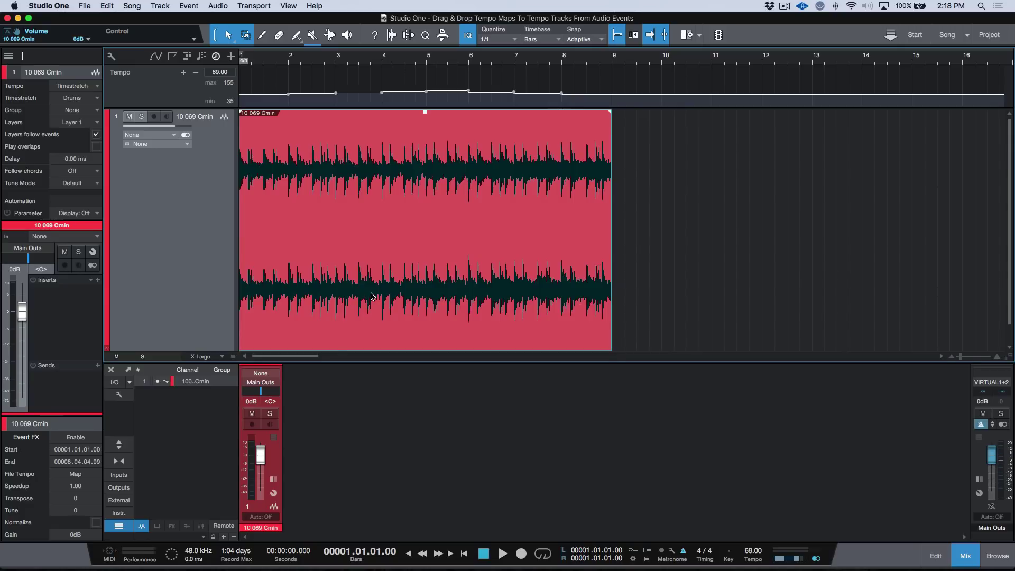
{"action": "key", "text": "w"}
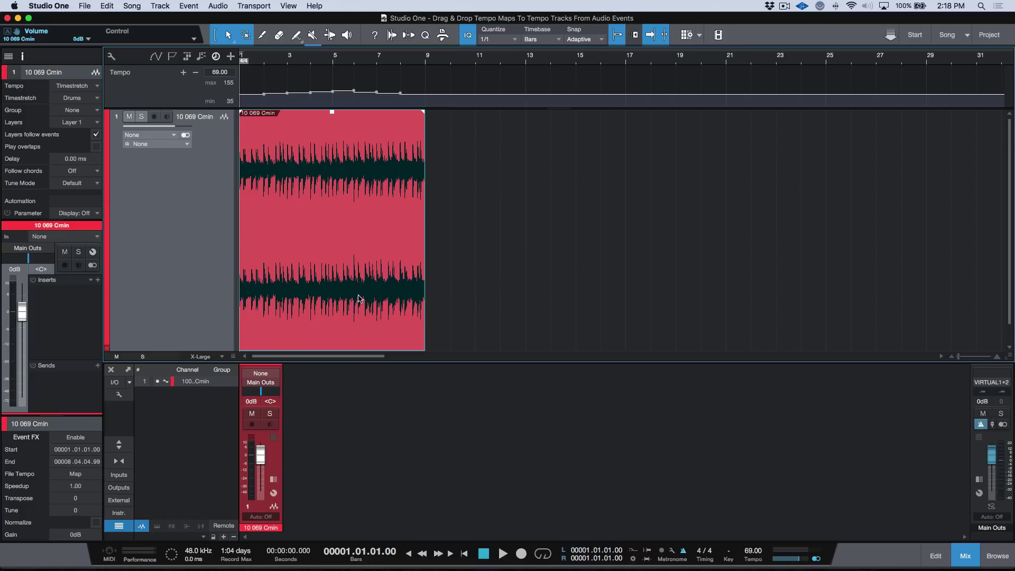
{"action": "left_click_drag", "start_coordinate": [337, 296], "coordinate": [618, 289]}
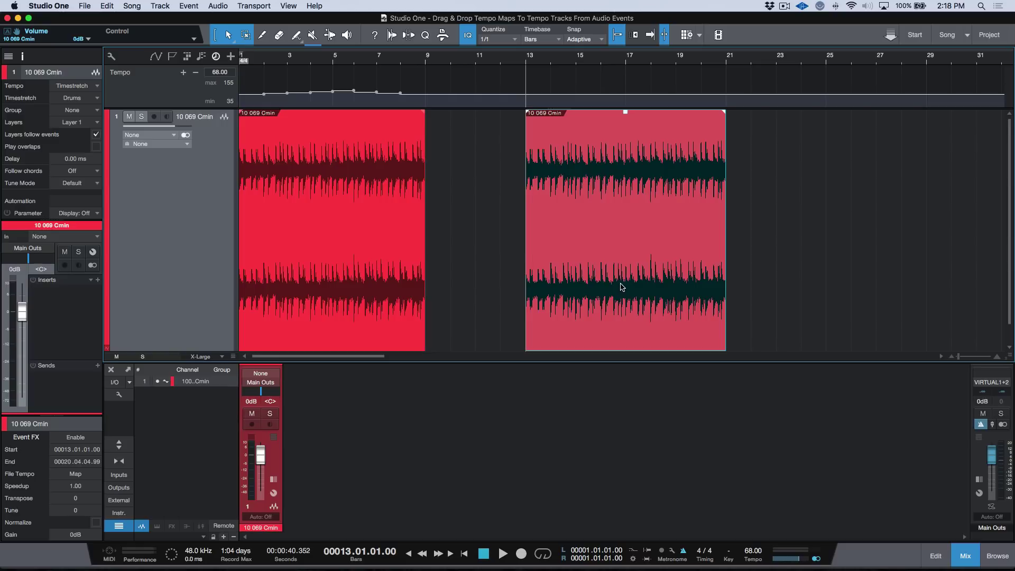
- Set the track's tempo mode to Don't follow and apply the bar 13 event's tempo map to the tempo track
{"action": "left_click", "coordinate": [80, 87]}
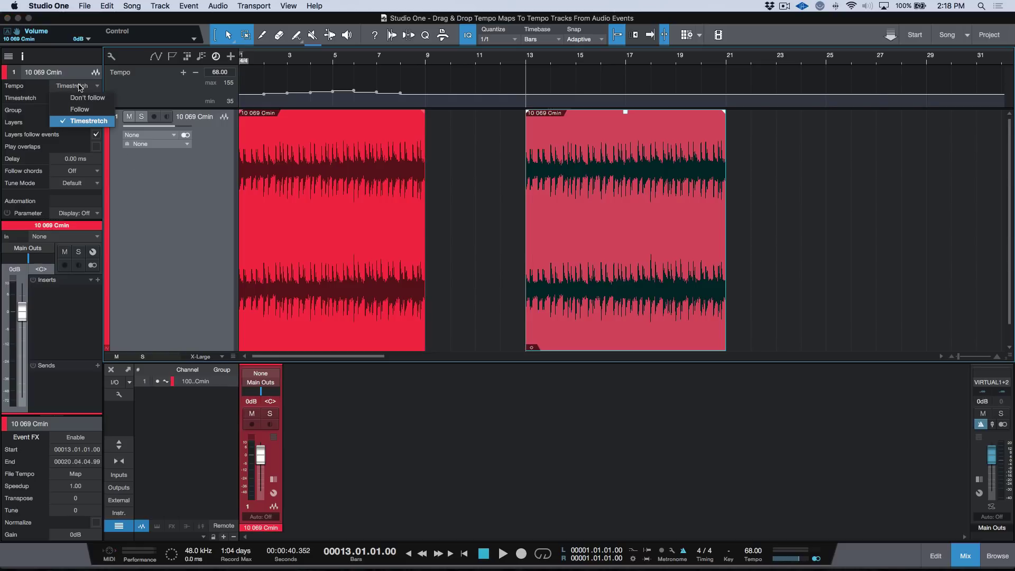
{"action": "left_click", "coordinate": [80, 99]}
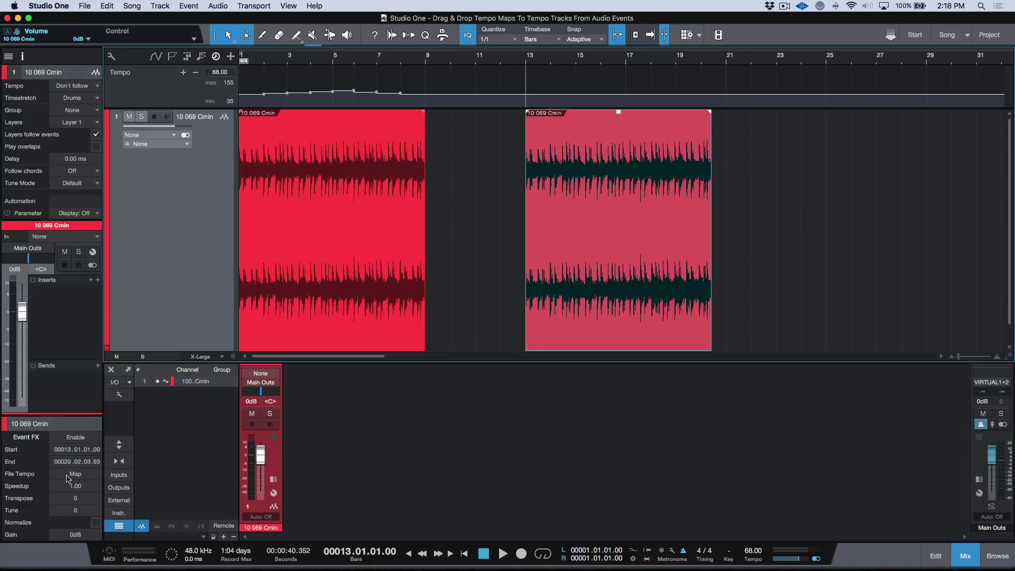
{"action": "left_click_drag", "start_coordinate": [580, 278], "coordinate": [577, 103]}
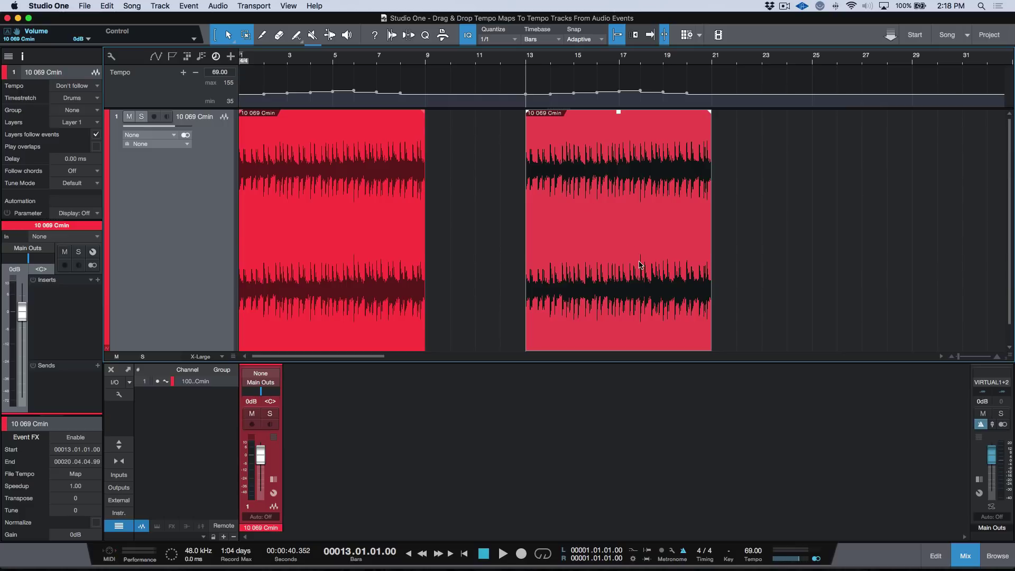
- Audition the second event from bar 13 into bar 14 against the tempo map
{"action": "left_click", "coordinate": [651, 297]}
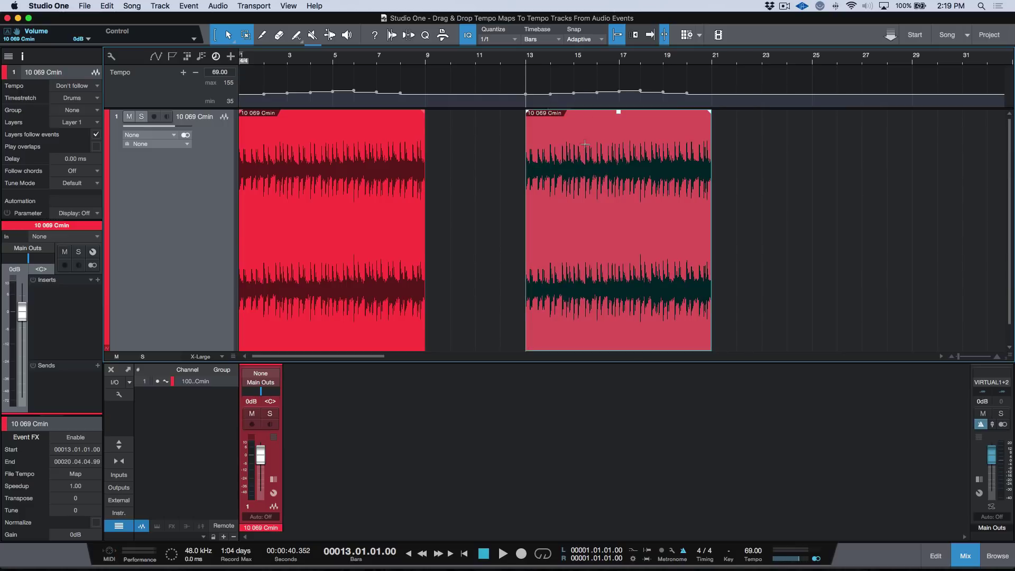
{"action": "key", "text": "space"}
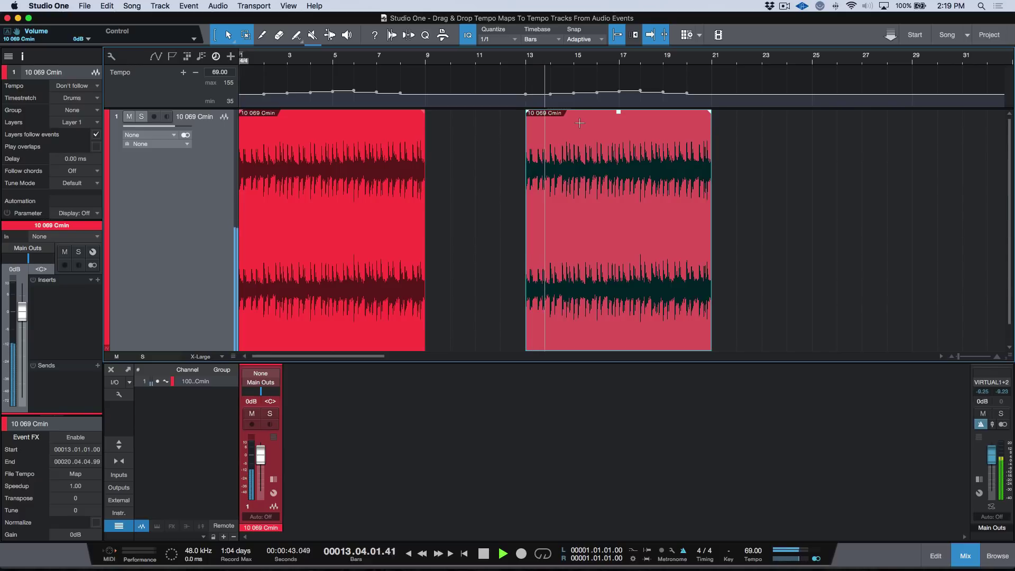
{"action": "key", "text": "space"}
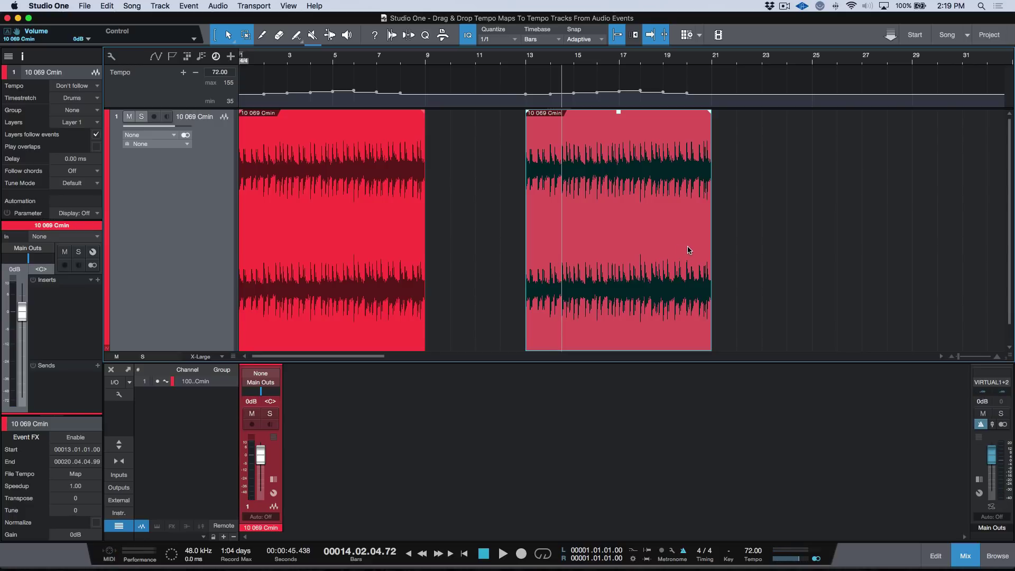
- Export the second 10 069 Cmin event to the Quick Tests folder in the file browser and place the playhead at bar 25
{"action": "key", "text": "w"}
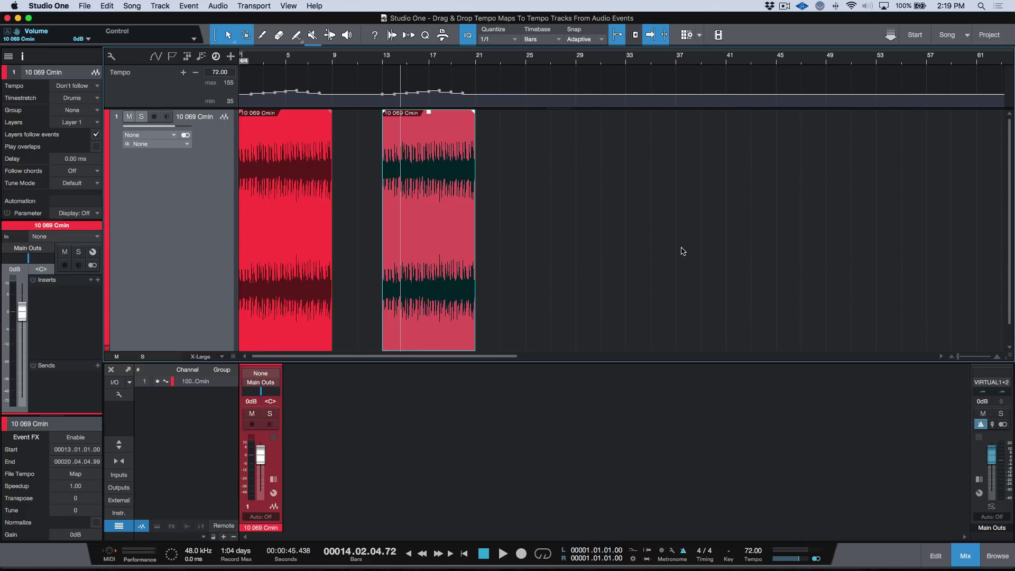
{"action": "left_click", "coordinate": [454, 288]}
{"action": "left_click", "coordinate": [998, 560]}
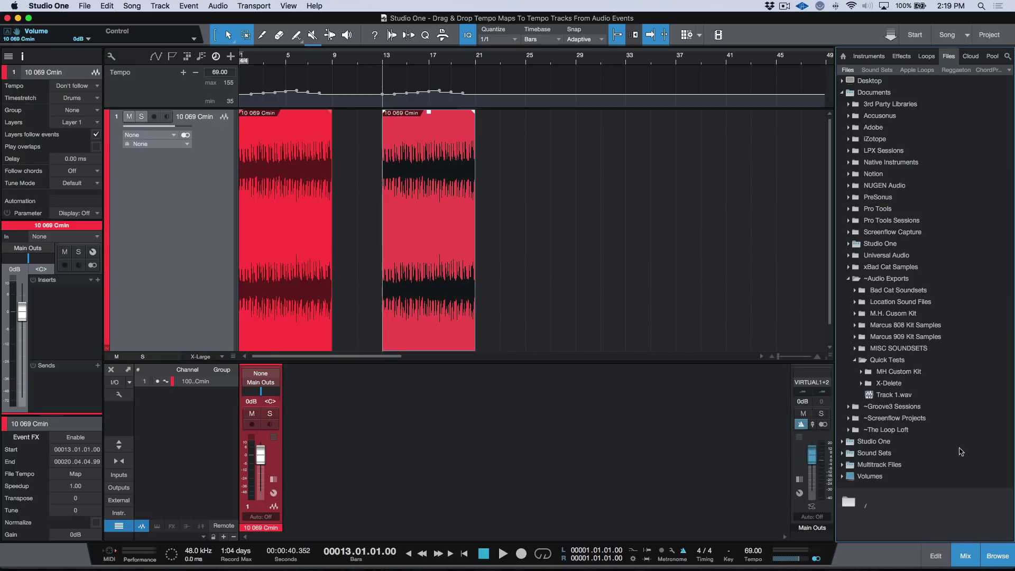
{"action": "left_click", "coordinate": [510, 308]}
{"action": "left_click_drag", "start_coordinate": [449, 233], "coordinate": [876, 361]}
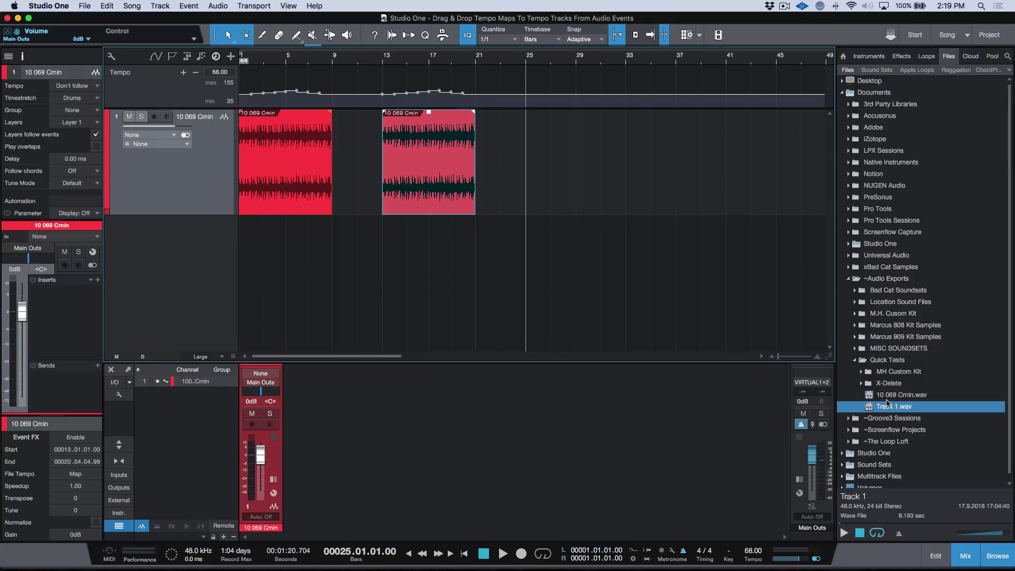
- Import 10 069 Cmin.wav from the Quick Tests folder onto a new track at bar 25
{"action": "left_click", "coordinate": [890, 395]}
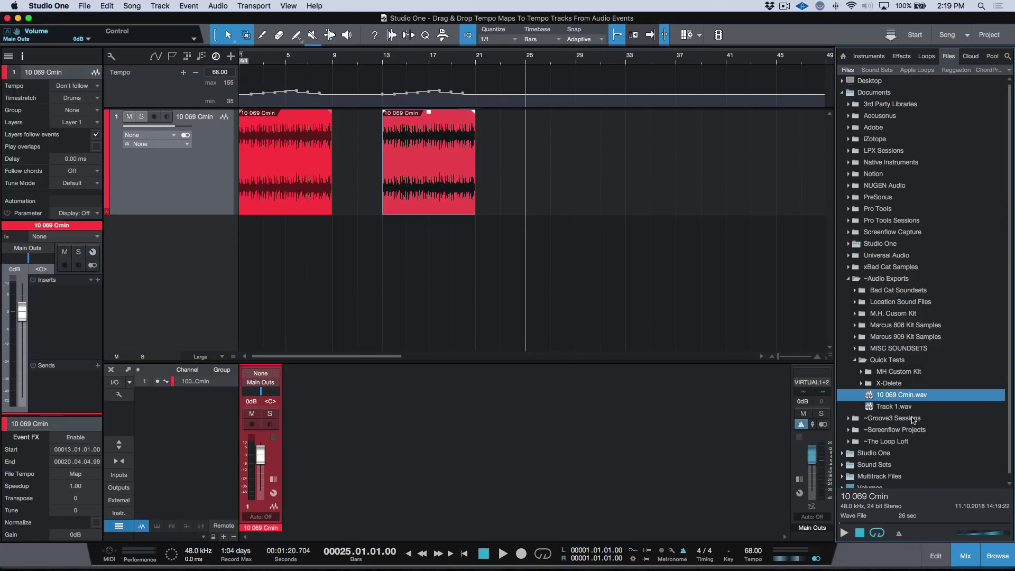
{"action": "left_click_drag", "start_coordinate": [869, 395], "coordinate": [550, 317]}
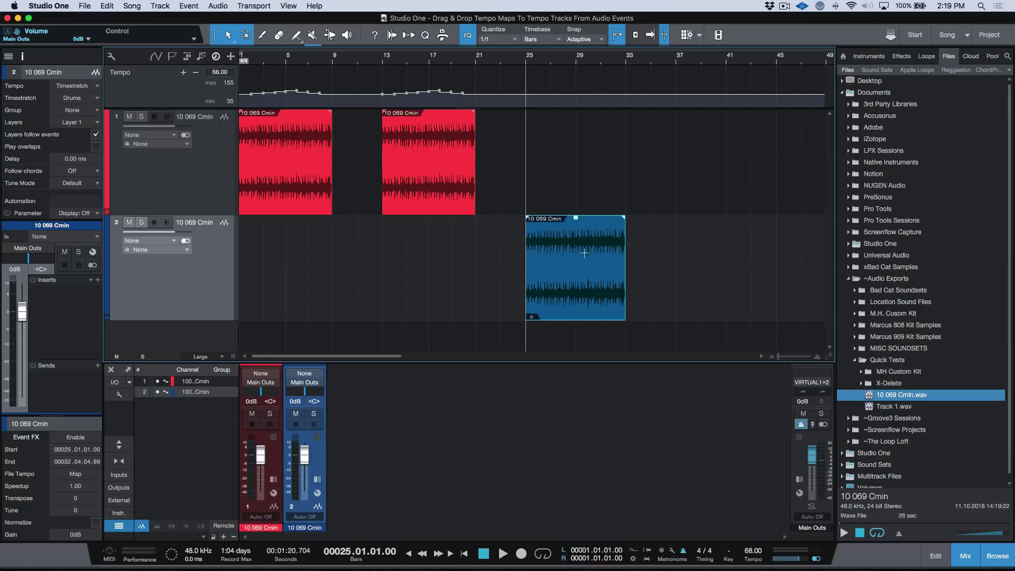
- Set the new track's tempo mode to Don't follow and apply its event's tempo map to the tempo track at bar 25
{"action": "left_click", "coordinate": [72, 87]}
{"action": "left_click", "coordinate": [74, 98]}
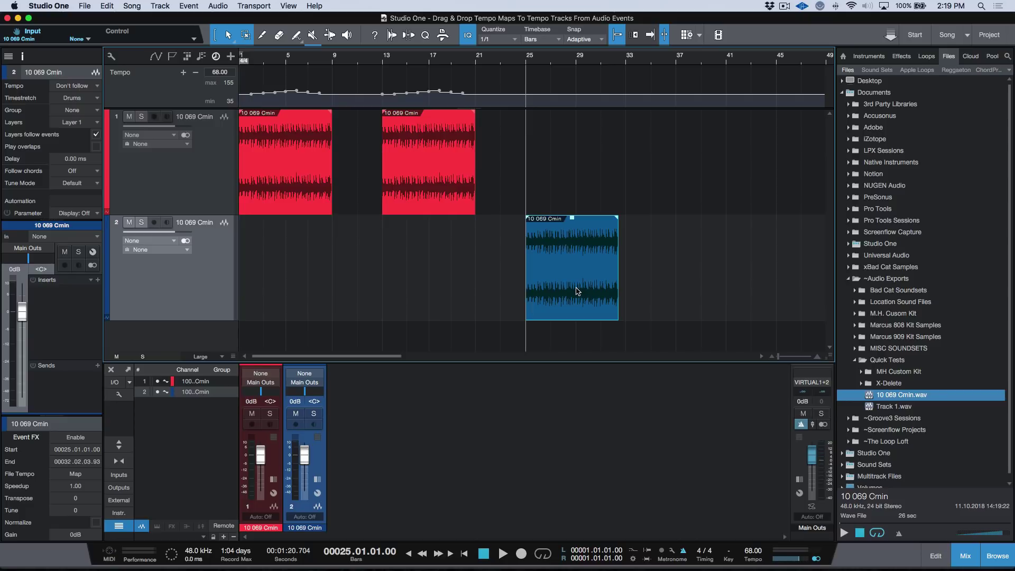
{"action": "left_click_drag", "start_coordinate": [578, 290], "coordinate": [575, 102]}
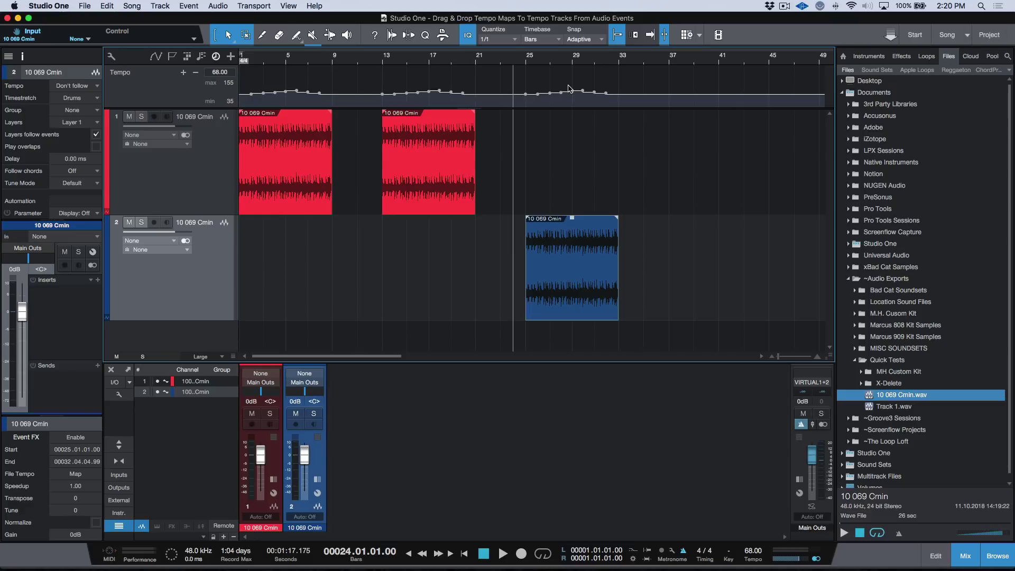
{"action": "left_click", "coordinate": [600, 249]}
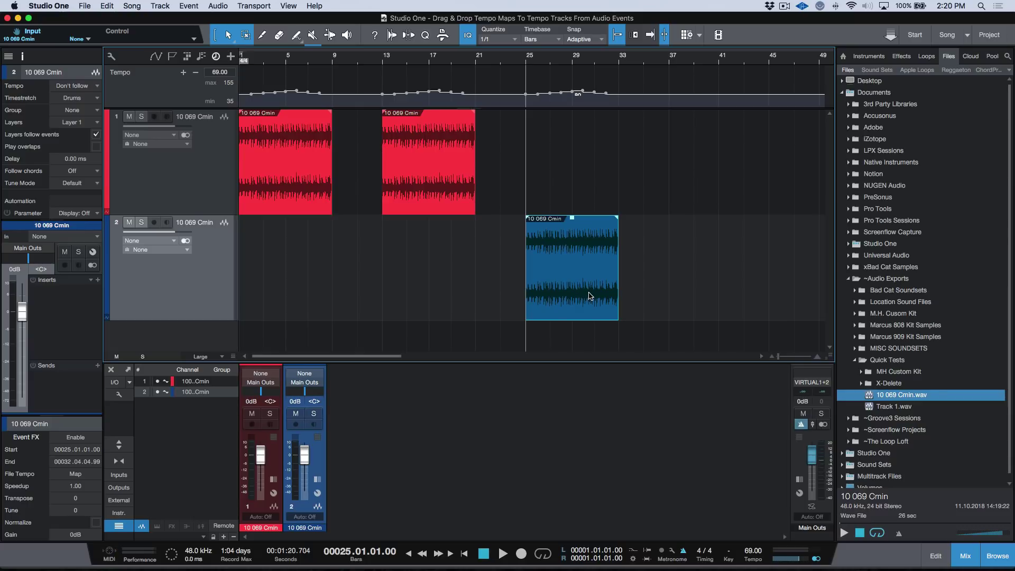
- Review the option for stretching audio files to the song tempo in the general song setup, leaving the settings unchanged
{"action": "key", "text": "super+comma"}
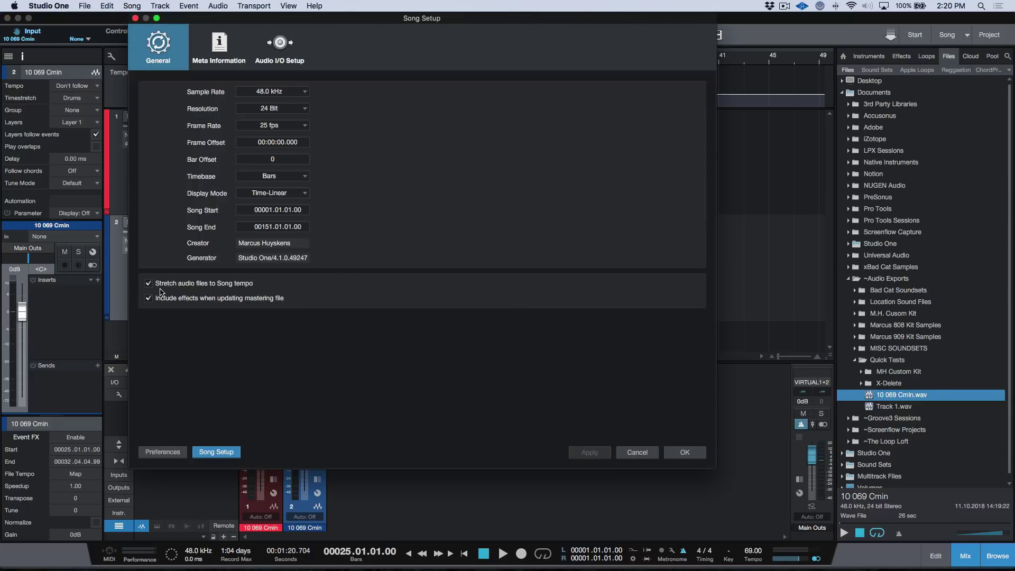
{"action": "left_click", "coordinate": [637, 452]}
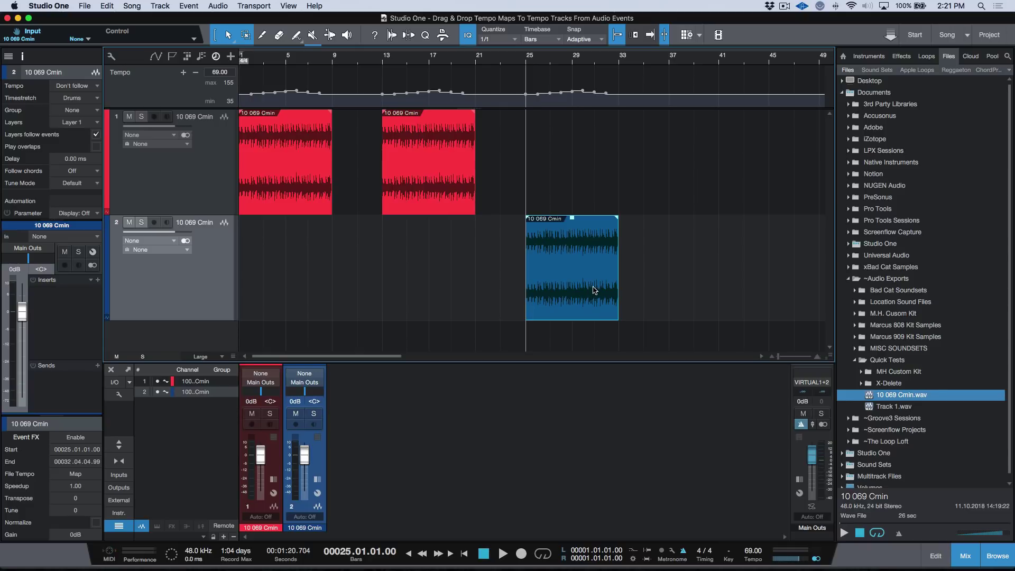
- Undo the tempo map applied at bar 25 and reapply it from the imported event on track 2
{"action": "key", "text": "super+z"}
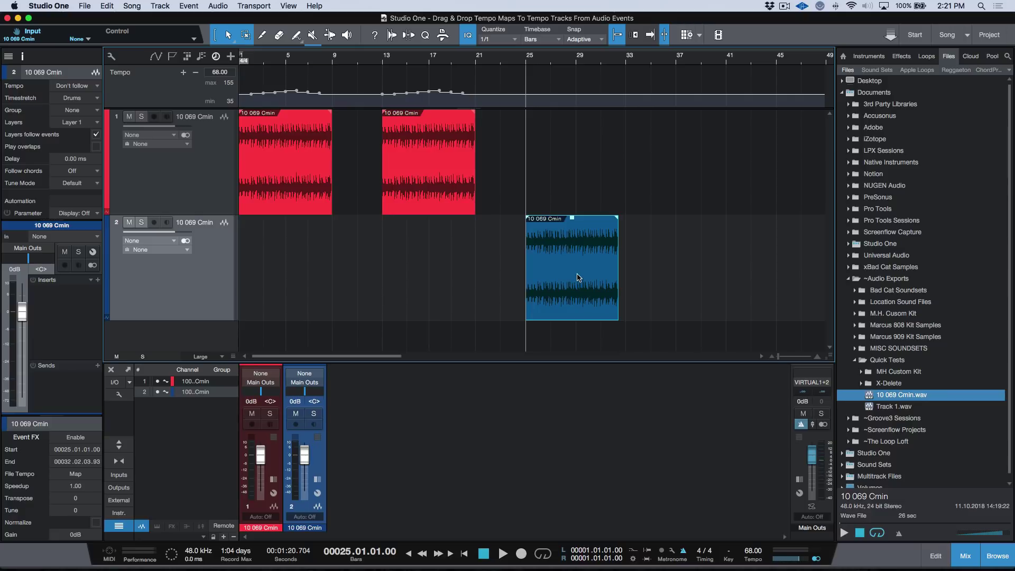
{"action": "left_click_drag", "start_coordinate": [577, 277], "coordinate": [583, 104]}
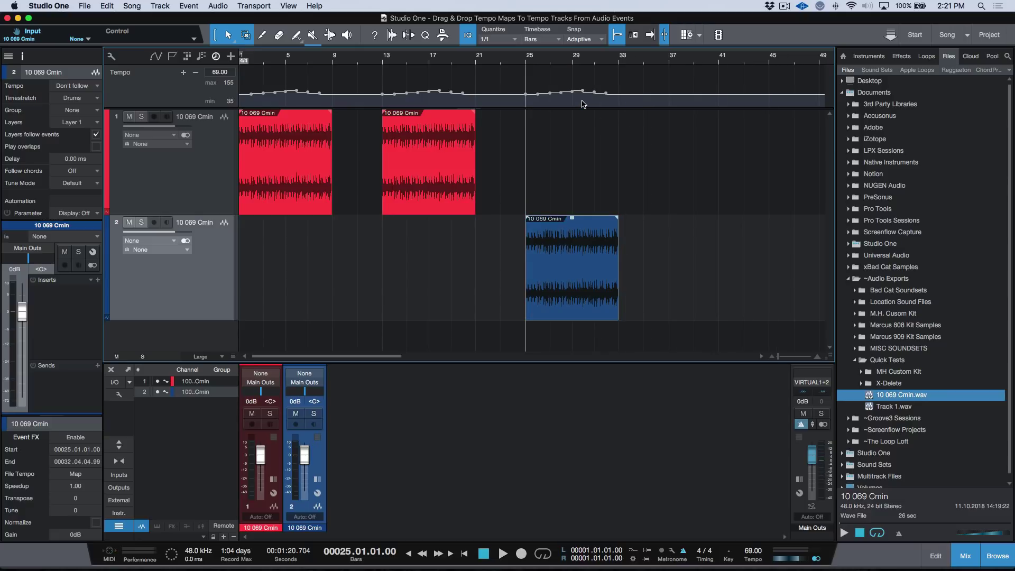
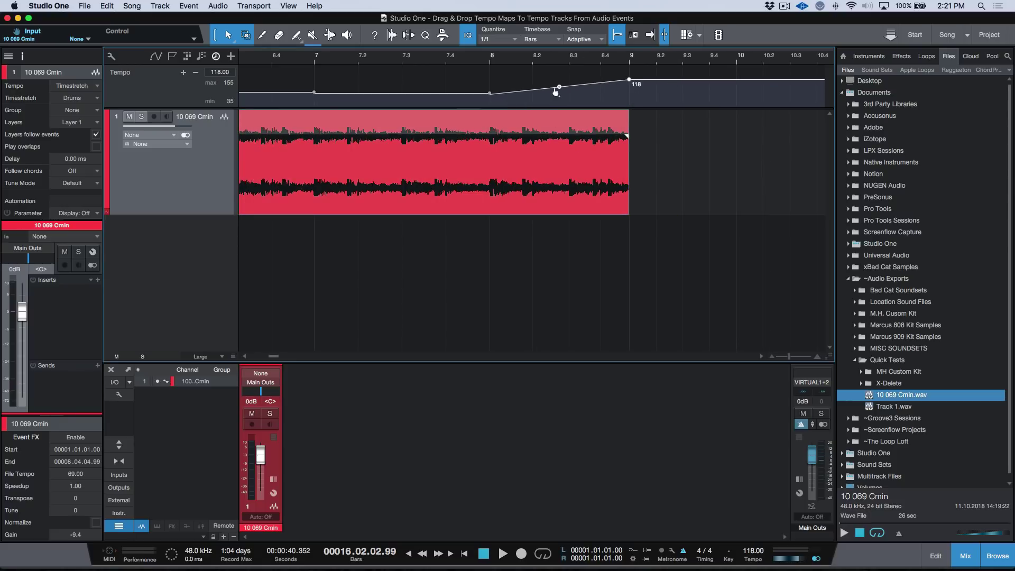
- Bend the tempo ramp between bars 8 and 9 into a curve rising to 118 BPM and return the playhead to the song start
{"action": "left_click_drag", "start_coordinate": [556, 94], "coordinate": [558, 97]}
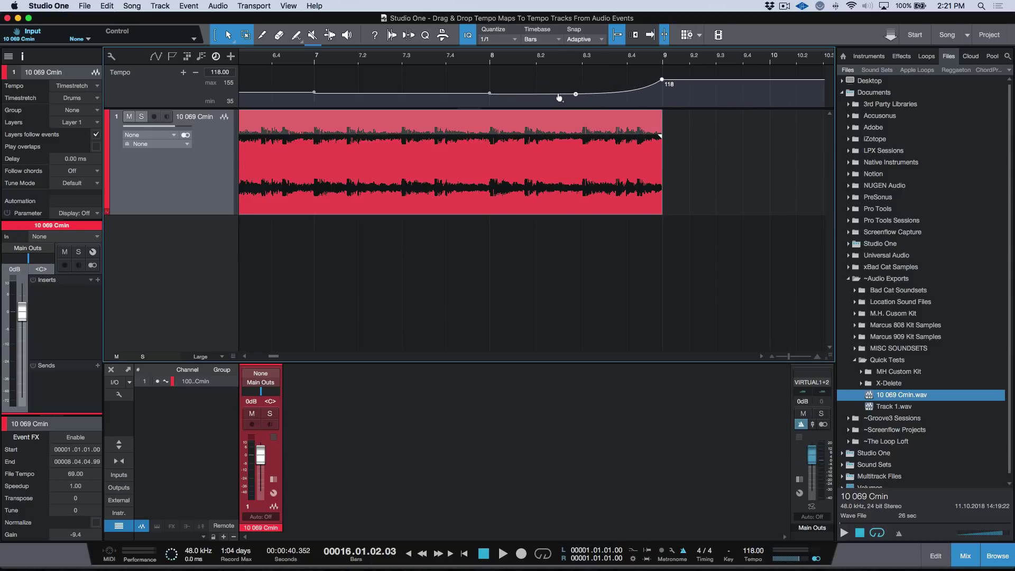
{"action": "scroll", "coordinate": [559, 99], "scroll_direction": "down", "scroll_amount": 3}
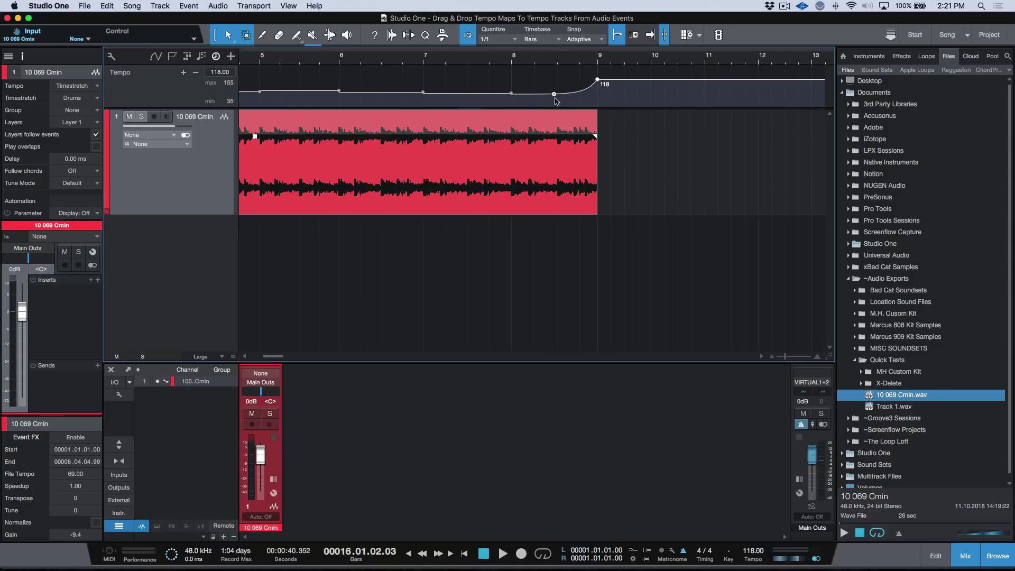
{"action": "left_click", "coordinate": [500, 61]}
{"action": "key", "text": "Return"}
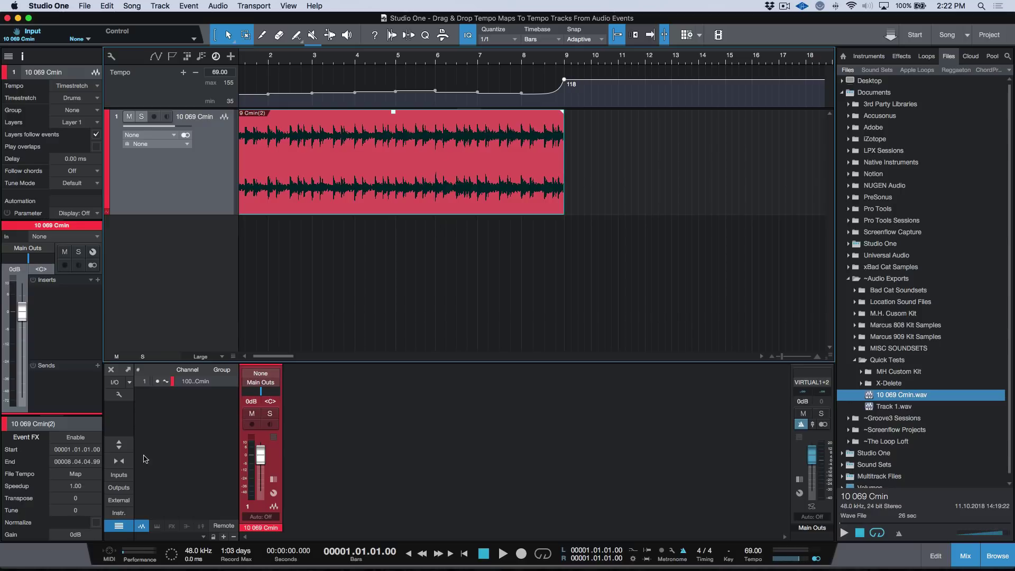
- Duplicate the audio event to bar 13 on the same track and apply the copy's tempo map to the tempo track there
{"action": "scroll", "coordinate": [478, 174], "scroll_direction": "right", "scroll_amount": 5}
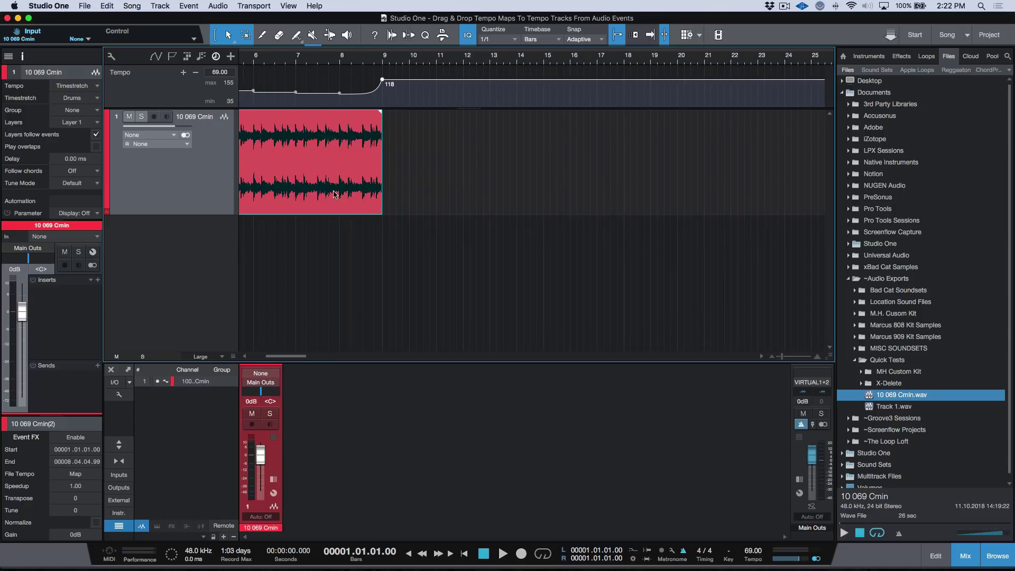
{"action": "left_click_drag", "start_coordinate": [328, 188], "coordinate": [776, 174]}
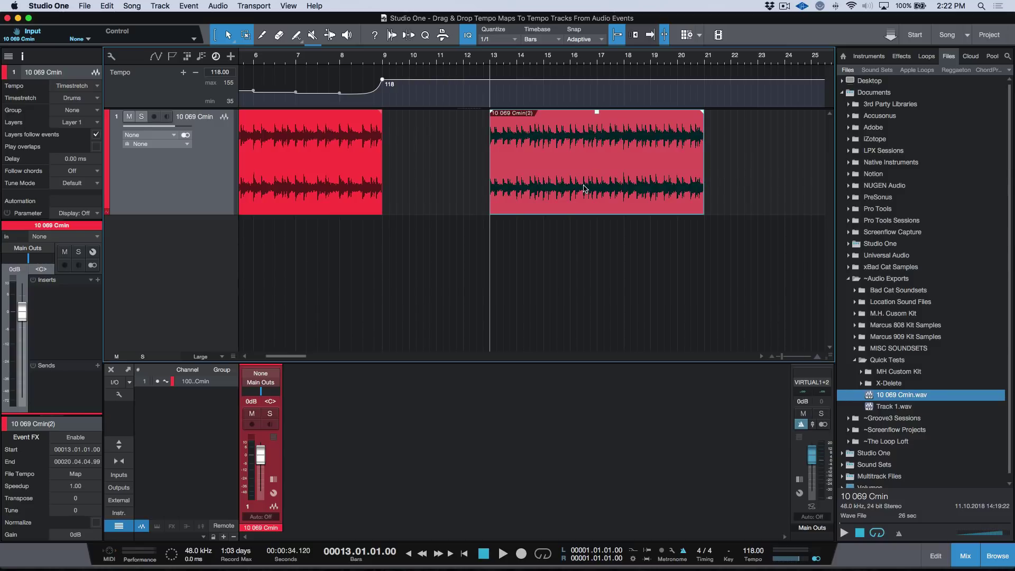
{"action": "left_click", "coordinate": [360, 94]}
{"action": "double_click", "coordinate": [360, 94]}
{"action": "left_click_drag", "start_coordinate": [576, 208], "coordinate": [577, 103]}
- Compare the tempo map applied at bar 13 with the original curve, examining the tempo points between bars 20 and 21 up close
{"action": "scroll", "coordinate": [577, 102], "scroll_direction": "right", "scroll_amount": 5}
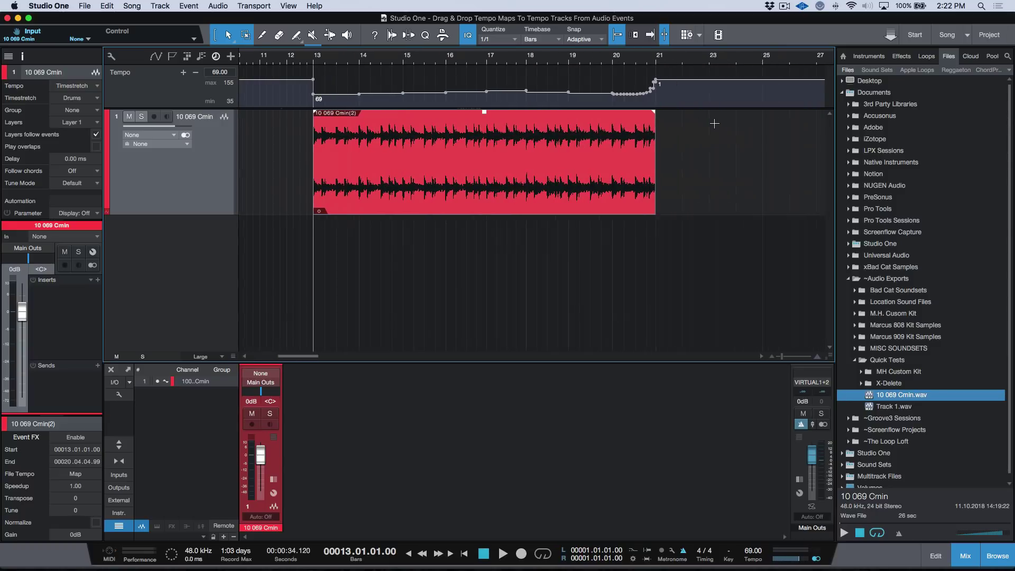
{"action": "scroll", "coordinate": [413, 98], "scroll_direction": "left", "scroll_amount": 6}
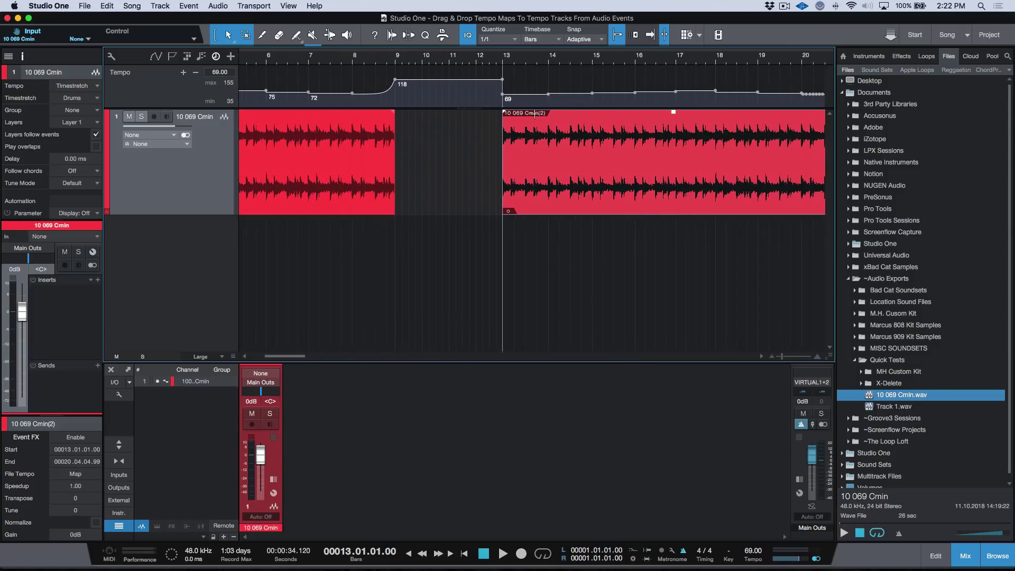
{"action": "scroll", "coordinate": [447, 87], "scroll_direction": "right", "scroll_amount": 2}
{"action": "scroll", "coordinate": [582, 79], "scroll_direction": "up", "scroll_amount": 3}
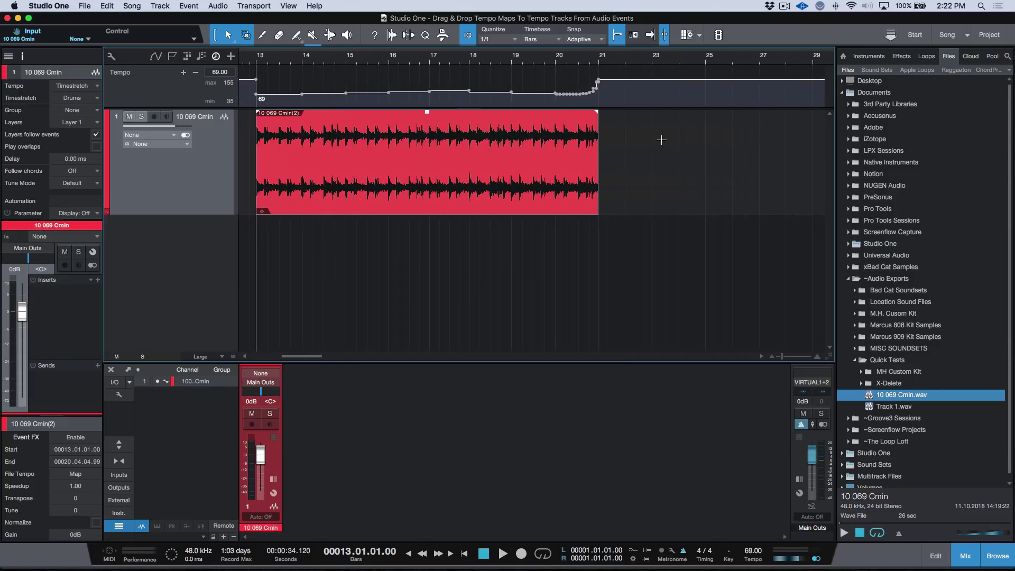
{"action": "scroll", "coordinate": [575, 83], "scroll_direction": "up", "scroll_amount": 3}
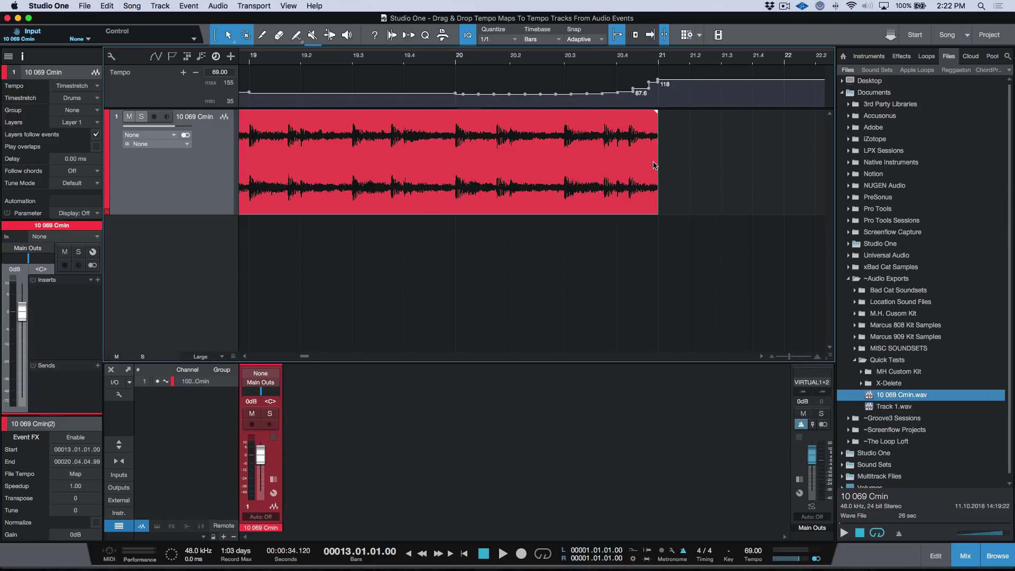
{"action": "scroll", "coordinate": [653, 164], "scroll_direction": "down", "scroll_amount": 4}
{"action": "scroll", "coordinate": [546, 178], "scroll_direction": "down", "scroll_amount": 2}
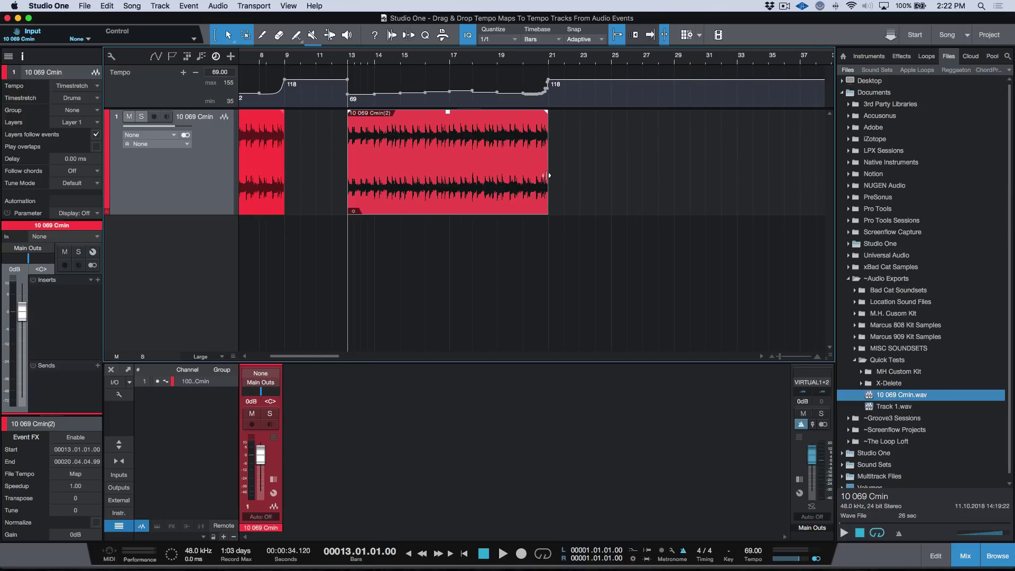